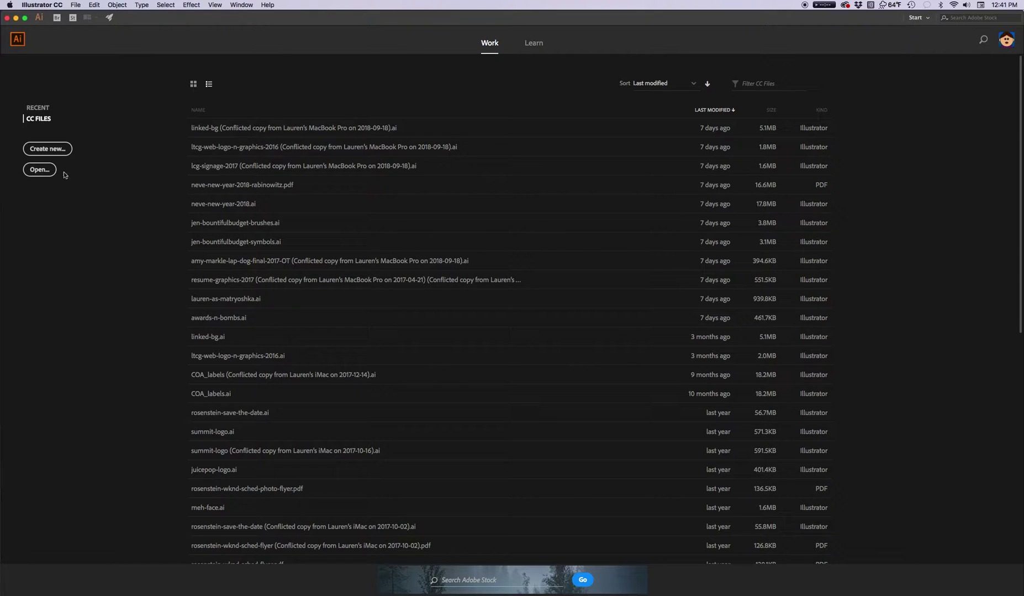
Start a new document and move the New Document window aside.
{"action": "left_click", "coordinate": [77, 4]}
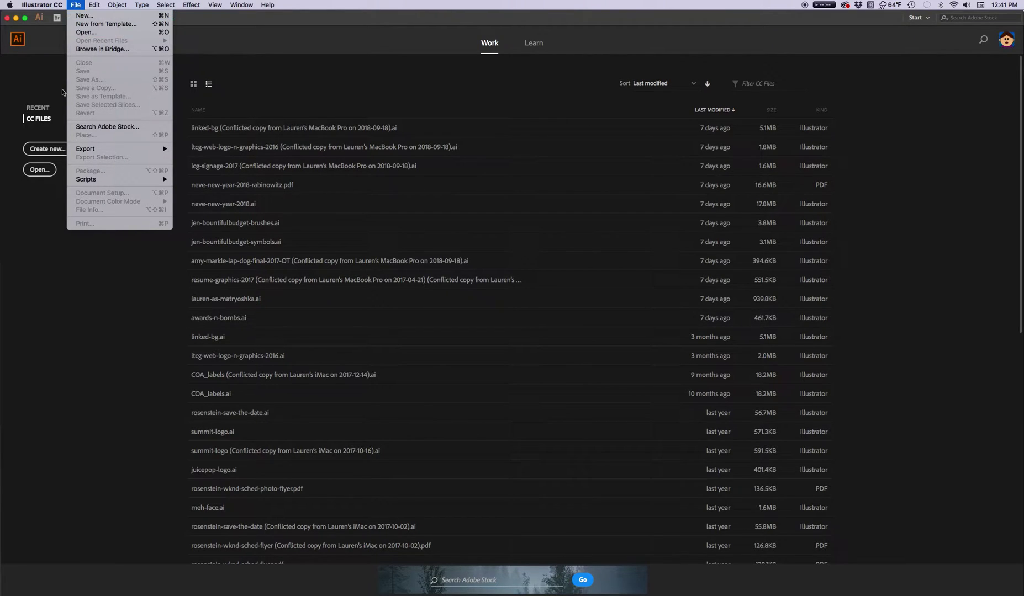
{"action": "left_click", "coordinate": [37, 199]}
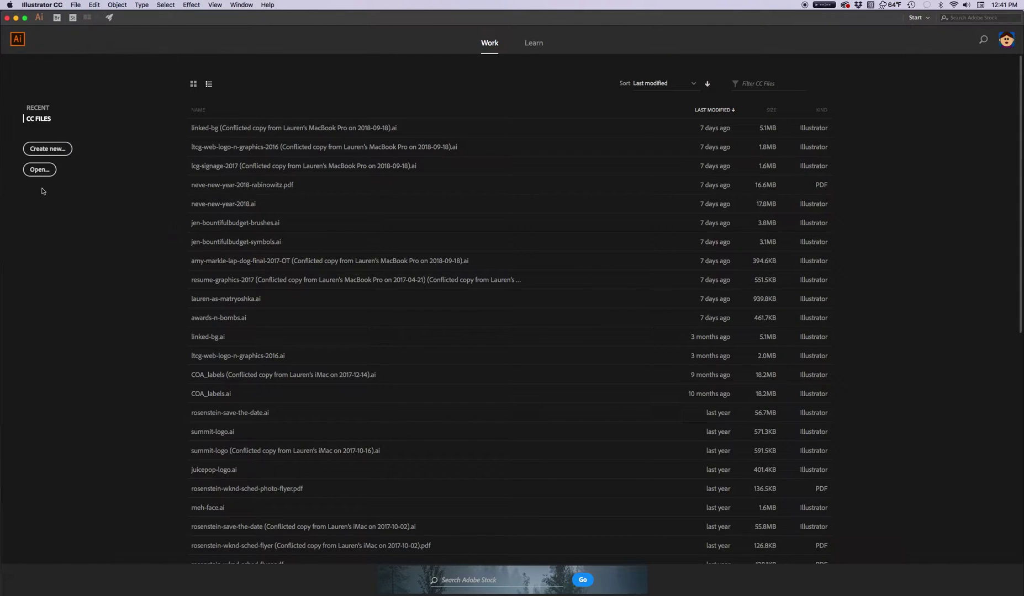
{"action": "left_click", "coordinate": [48, 150]}
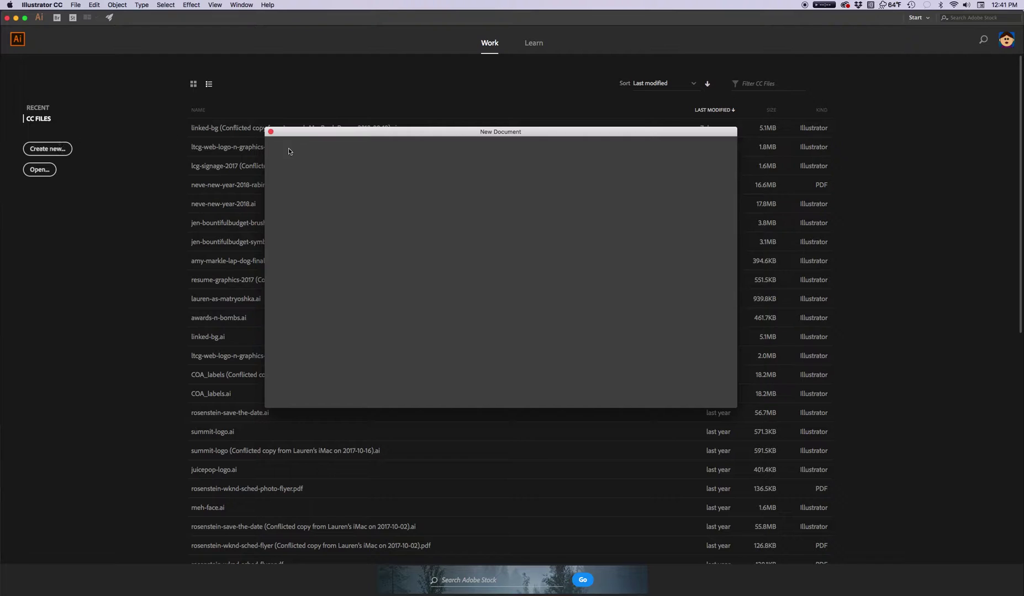
{"action": "left_click_drag", "start_coordinate": [458, 133], "coordinate": [380, 131]}
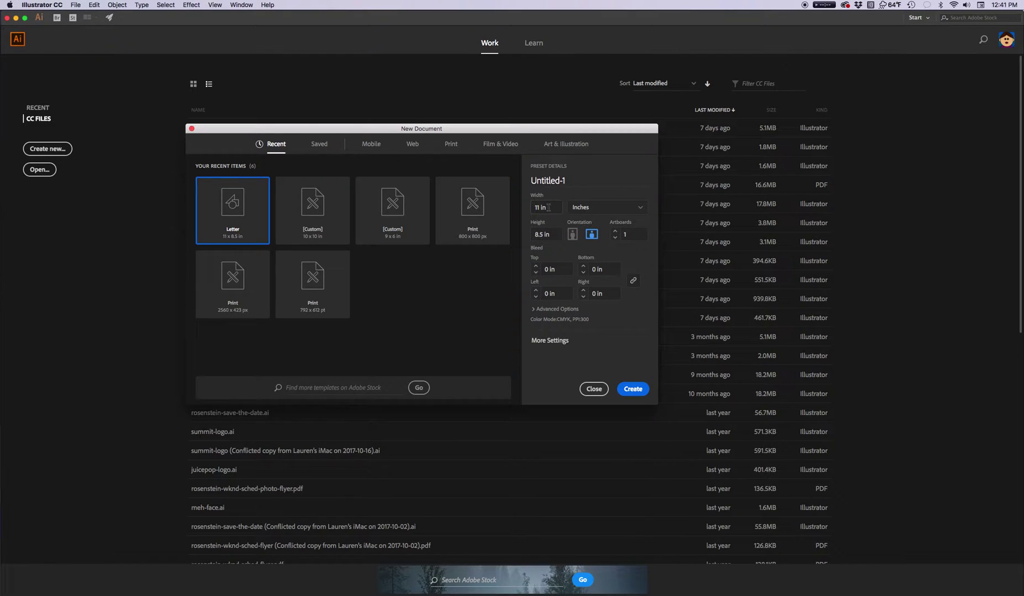
Set the document width and height to 12, keeping inches as the unit.
{"action": "double_click", "coordinate": [538, 207]}
{"action": "type", "text": "12"}
{"action": "left_click", "coordinate": [542, 234]}
{"action": "type", "text": "12"}
{"action": "left_click", "coordinate": [628, 210]}
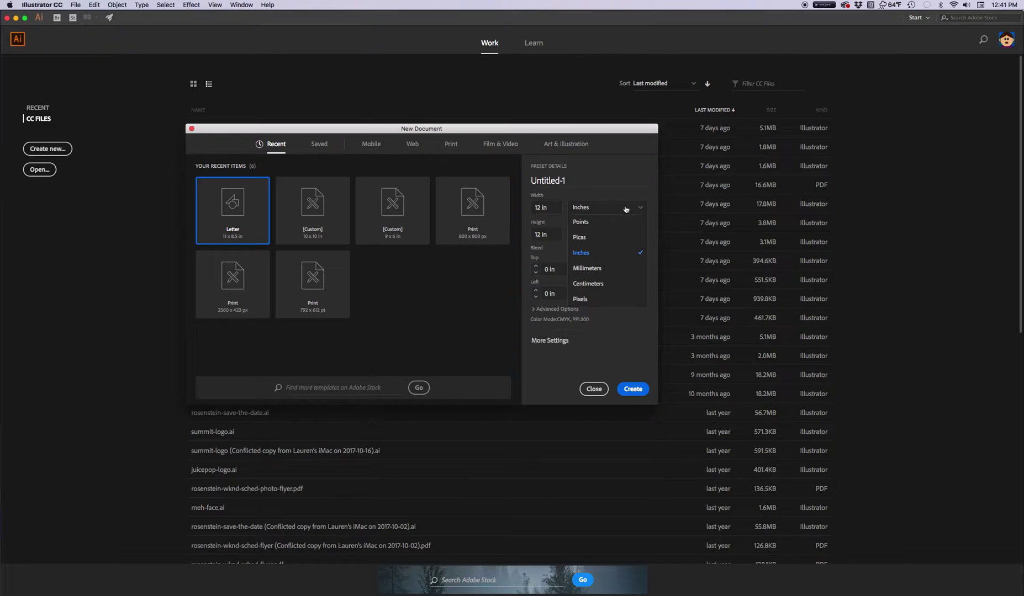
{"action": "left_click", "coordinate": [627, 208]}
Name the document 'compostion-01'.
{"action": "left_click", "coordinate": [572, 181]}
{"action": "type", "text": "co"}
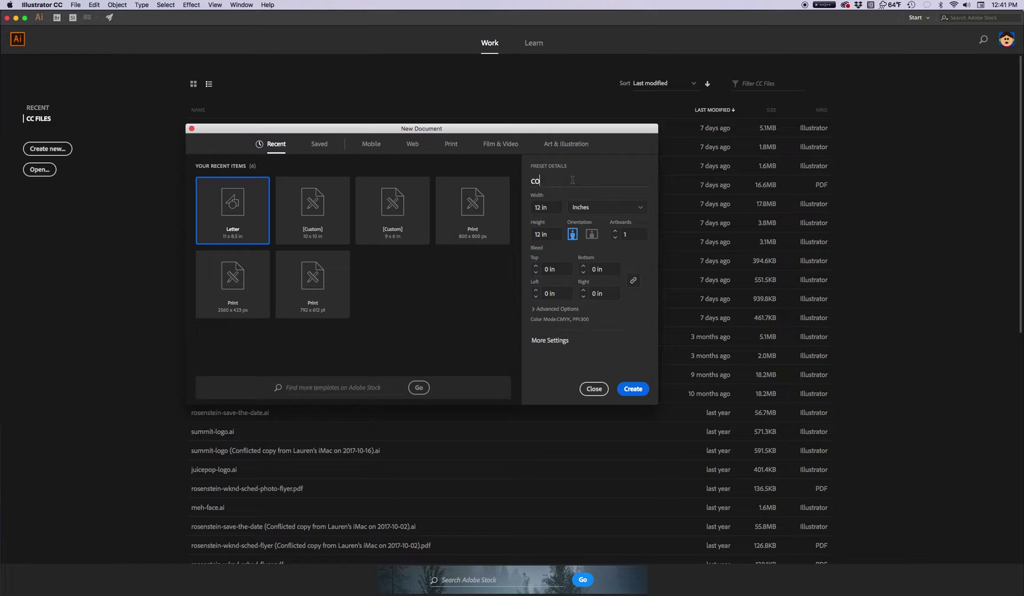
{"action": "type", "text": "mpostion-1"}
{"action": "double_click", "coordinate": [577, 180]}
{"action": "type", "text": "01"}
Set the artboard count to 8 and open More Settings from Advanced Options.
{"action": "left_click", "coordinate": [614, 234]}
{"action": "type", "text": "8"}
{"action": "left_click", "coordinate": [534, 309]}
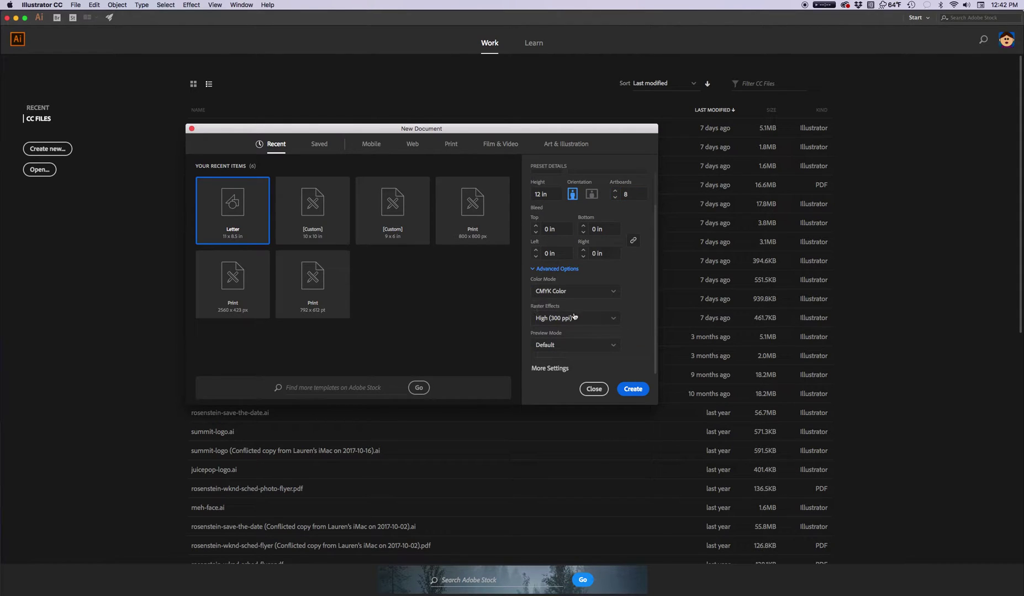
{"action": "left_click", "coordinate": [561, 369]}
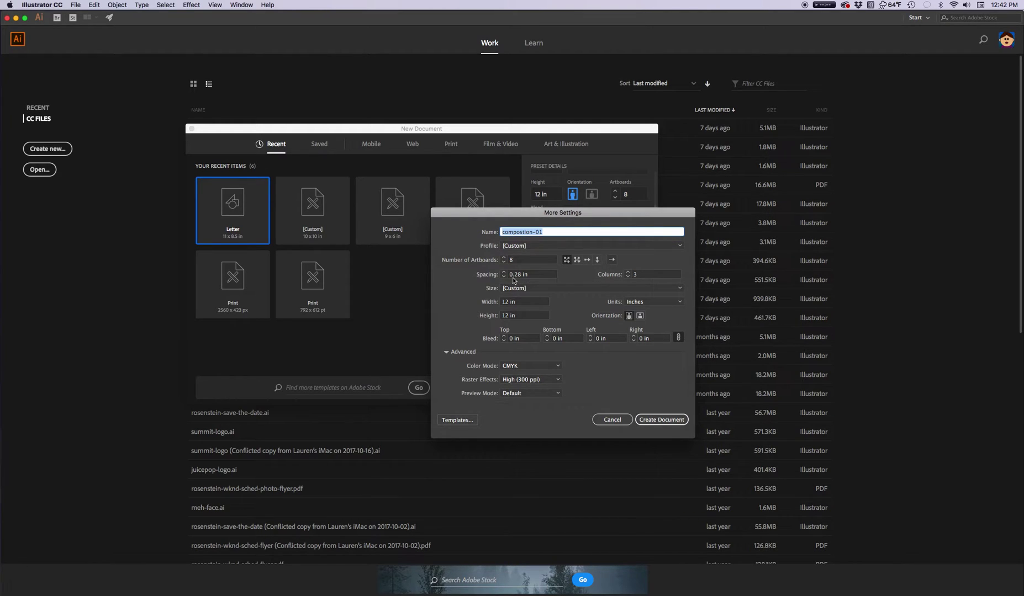
Set 4 columns with 4 in artboard spacing and create the compostion-01 document.
{"action": "left_click", "coordinate": [638, 276]}
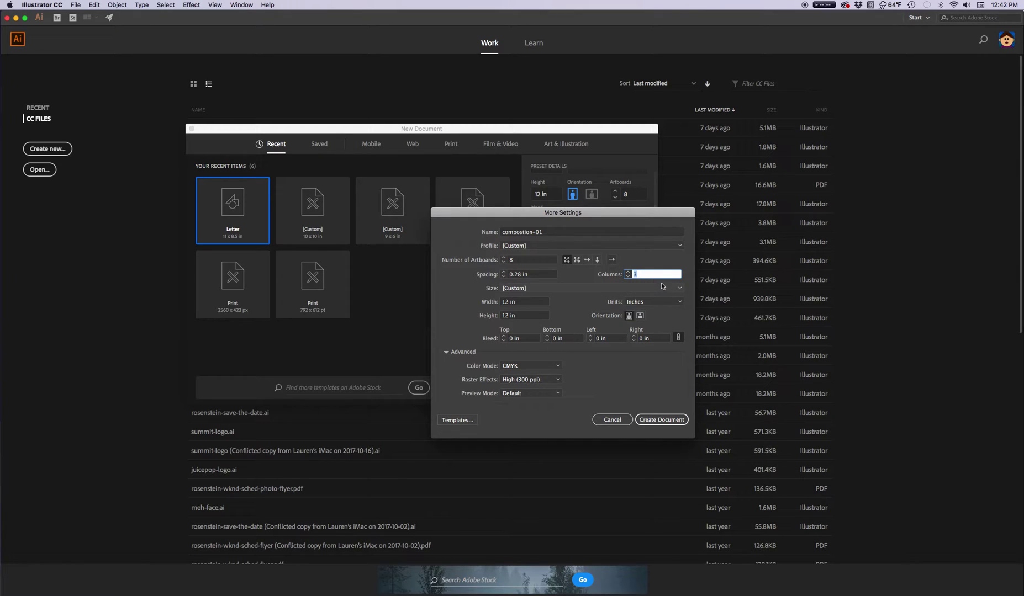
{"action": "type", "text": "4"}
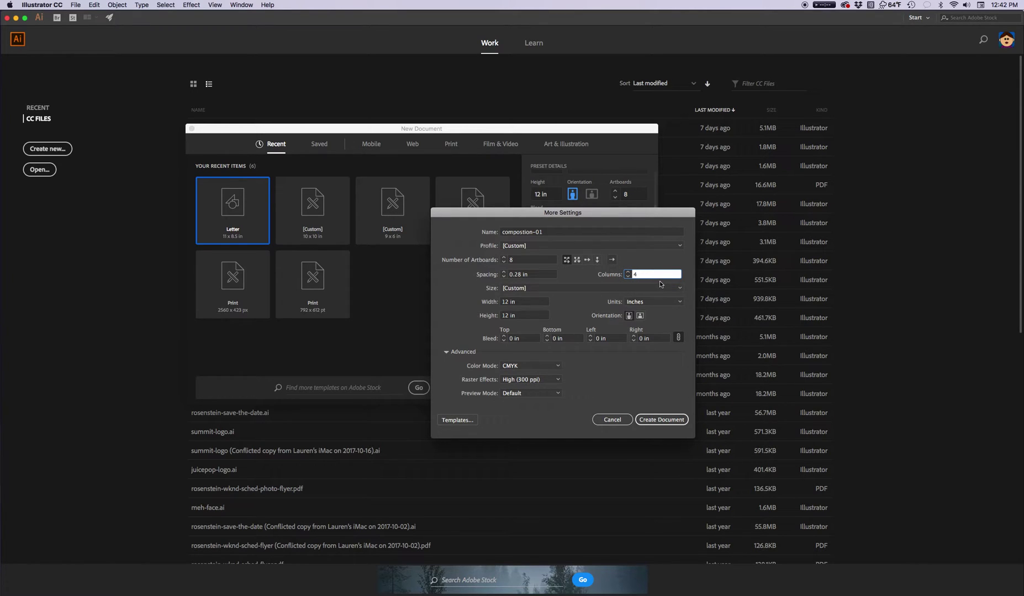
{"action": "left_click", "coordinate": [521, 275]}
{"action": "left_click_drag", "start_coordinate": [521, 275], "coordinate": [488, 268]}
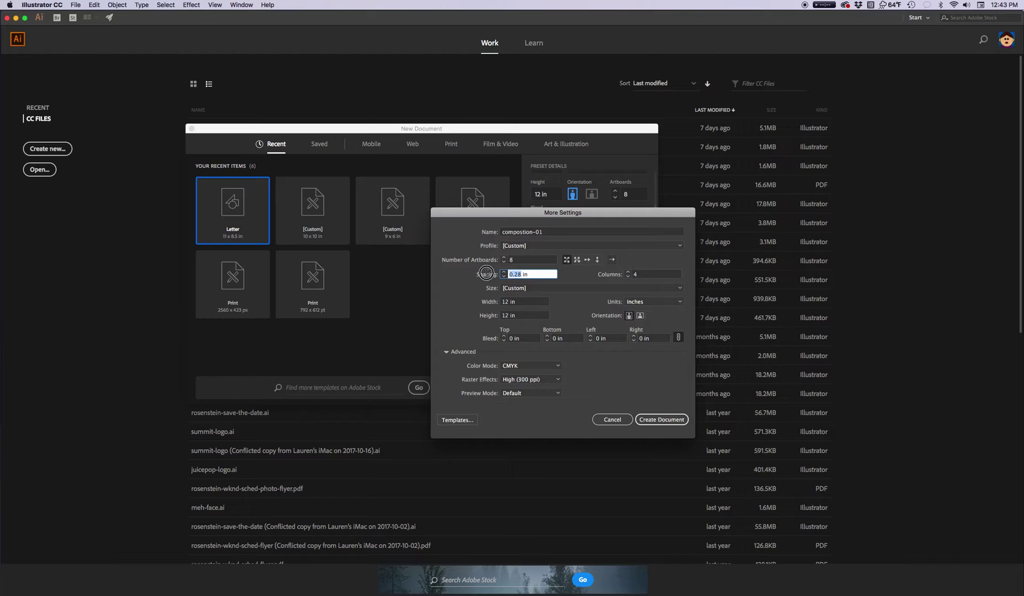
{"action": "type", "text": "4"}
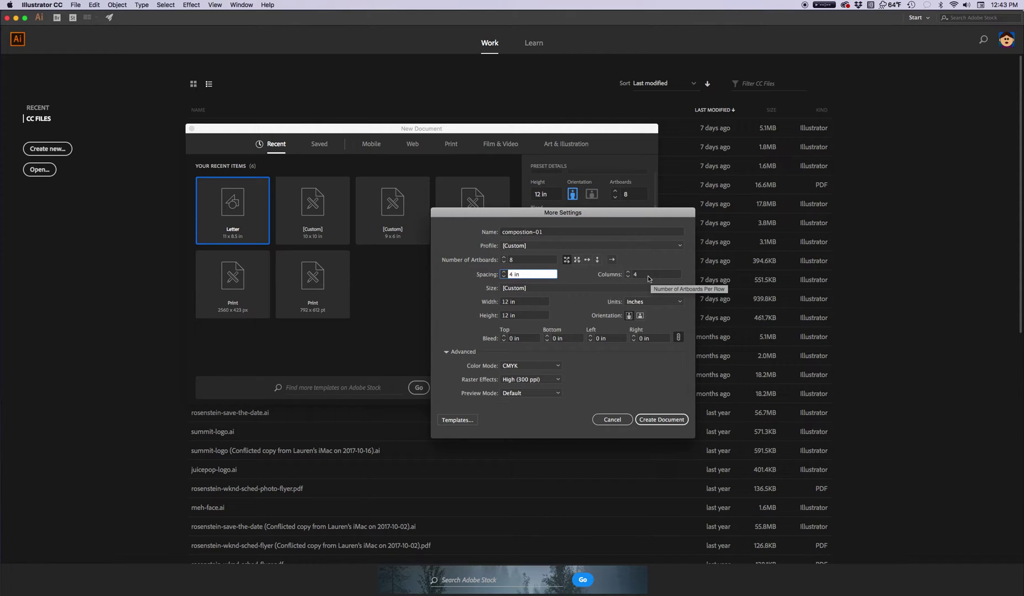
{"action": "left_click", "coordinate": [661, 420]}
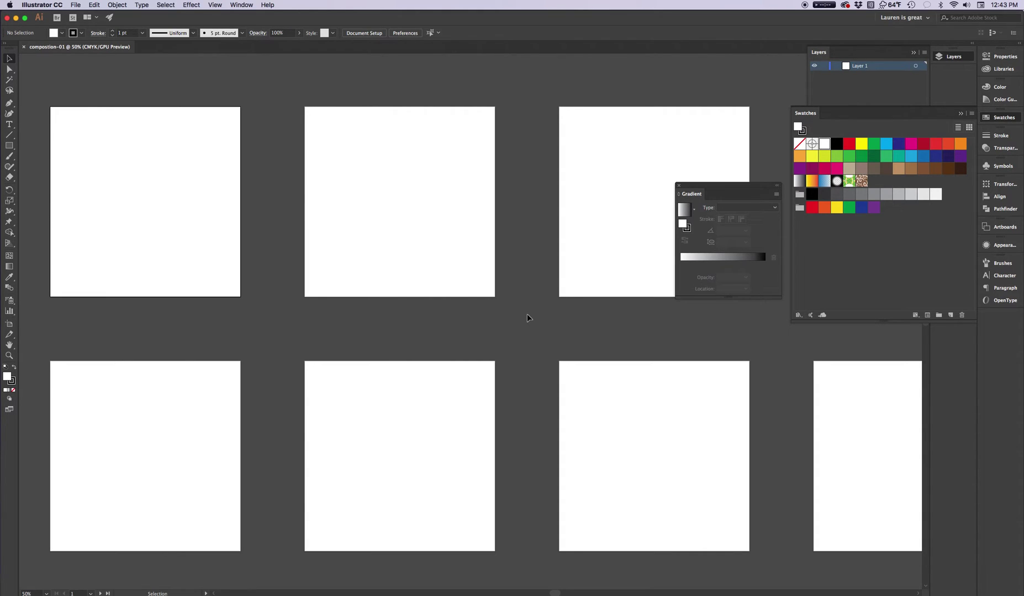
Create a new document via Cmd+N with artboard spacing set to 0.28 in in More Settings.
{"action": "key", "text": "super+n"}
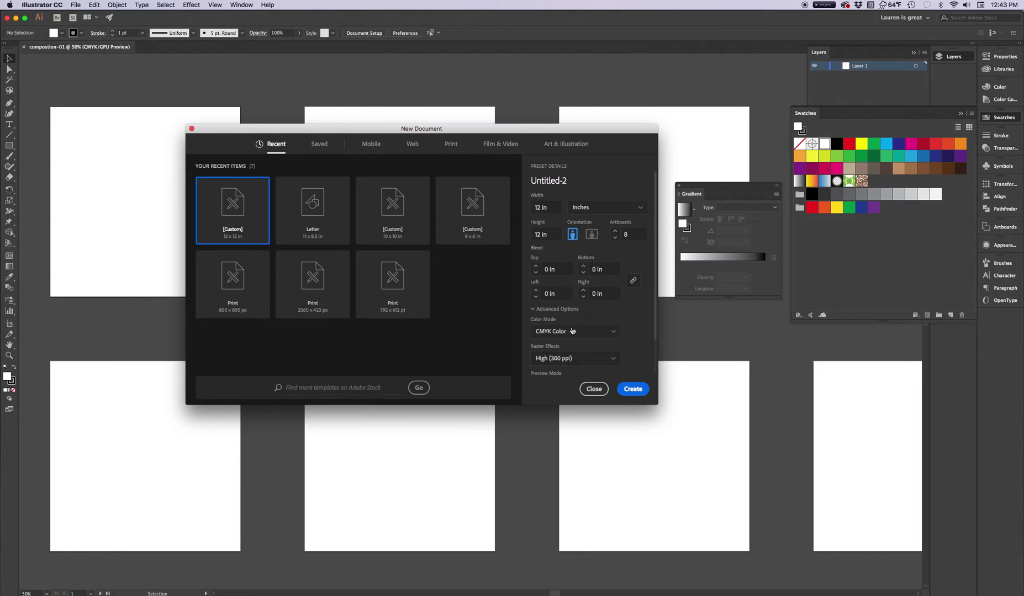
{"action": "left_click", "coordinate": [559, 310]}
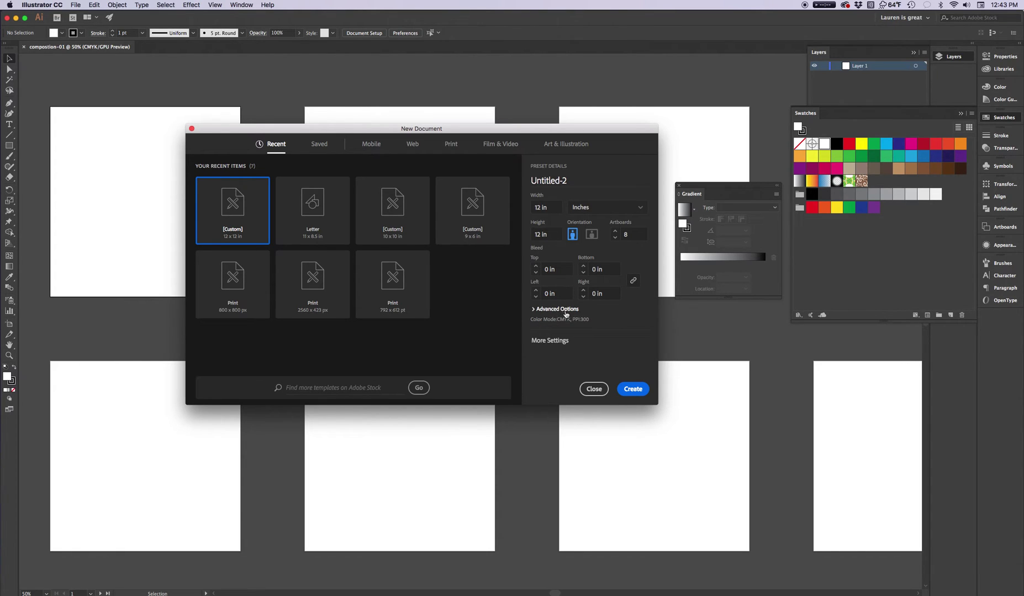
{"action": "left_click", "coordinate": [557, 341]}
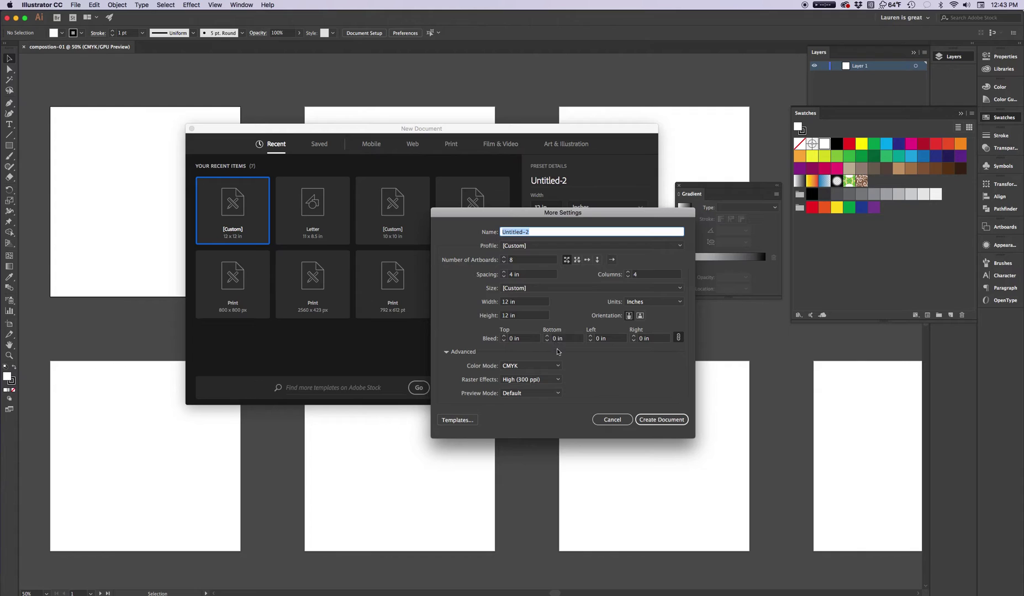
{"action": "left_click_drag", "start_coordinate": [515, 274], "coordinate": [503, 275]}
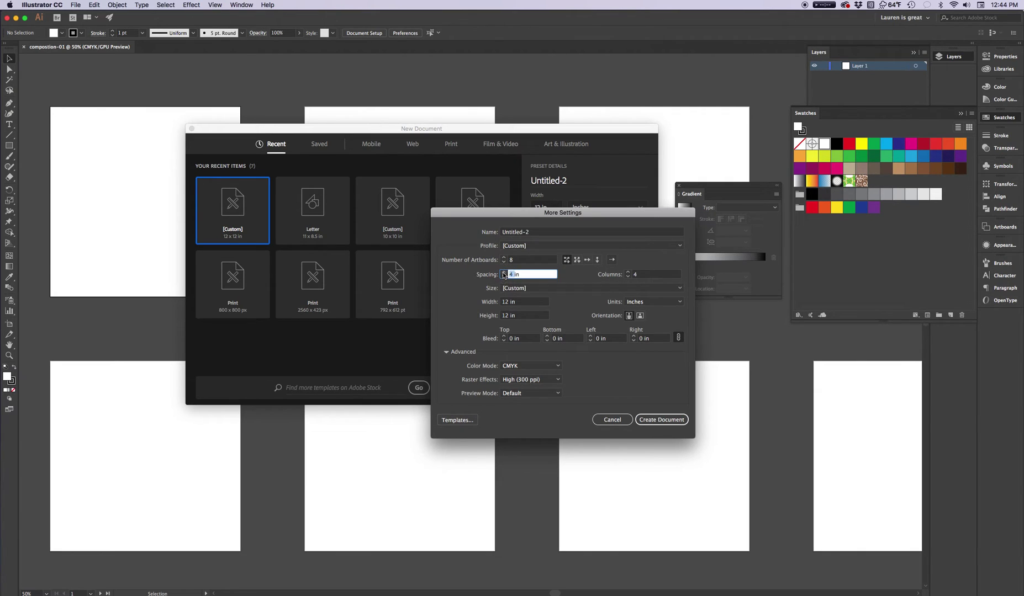
{"action": "type", "text": "0.28"}
{"action": "left_click", "coordinate": [663, 420]}
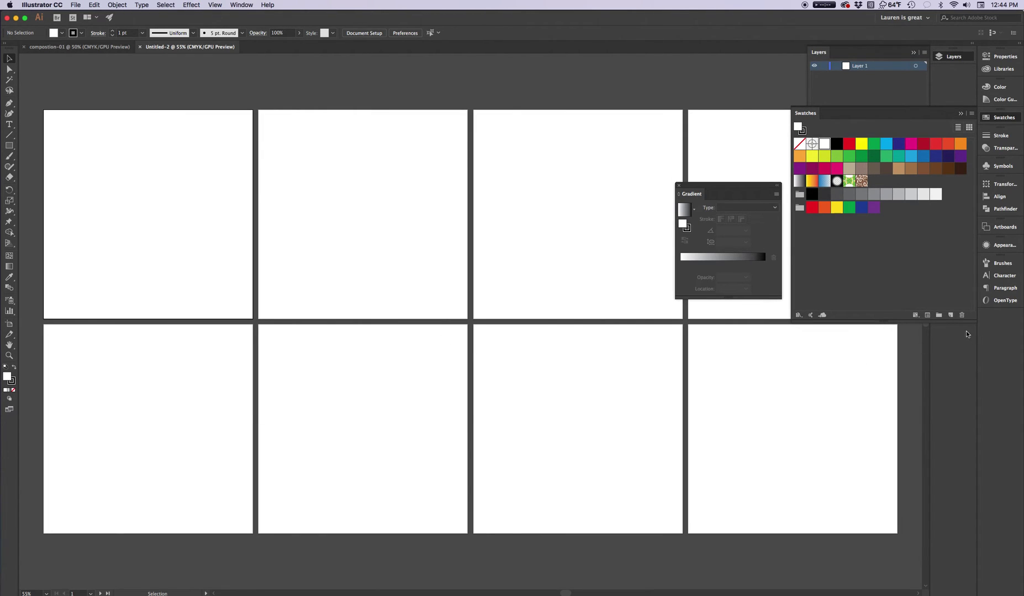
Float the Artboards panel and open Rearrange All Artboards from its flyout menu.
{"action": "left_click", "coordinate": [1006, 228]}
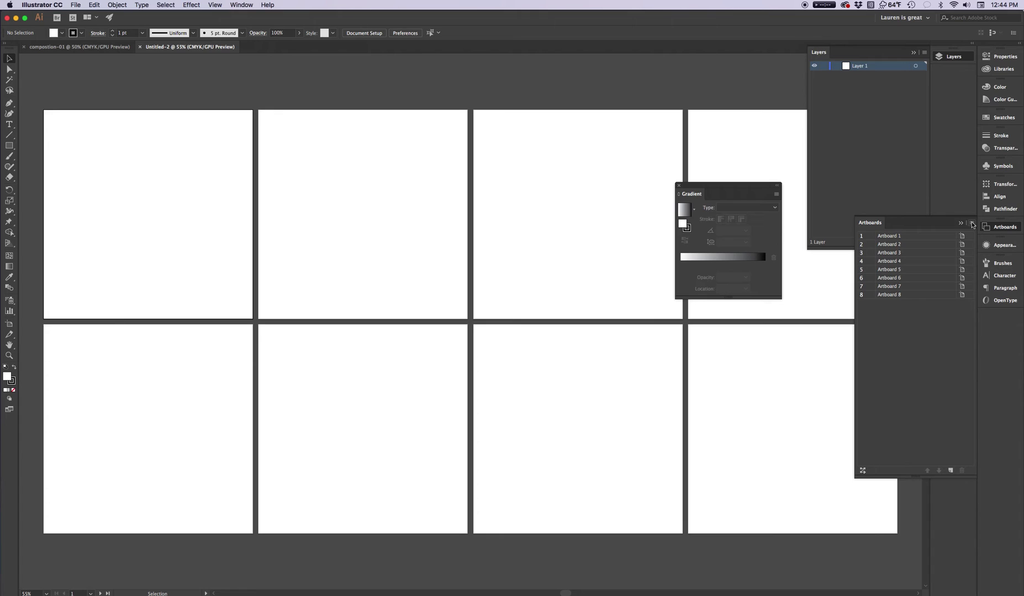
{"action": "left_click", "coordinate": [972, 224]}
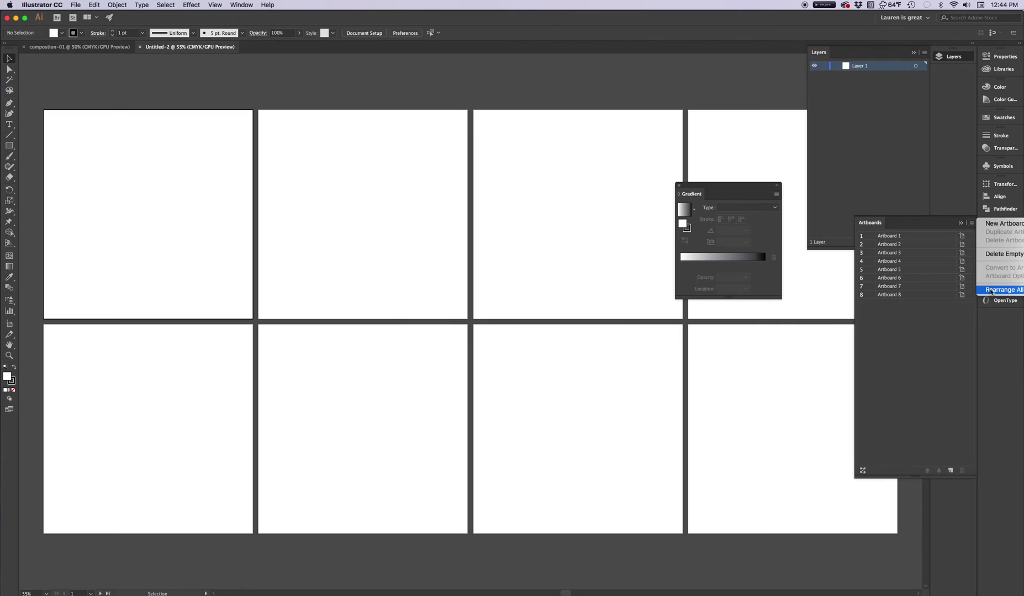
{"action": "left_click", "coordinate": [874, 226]}
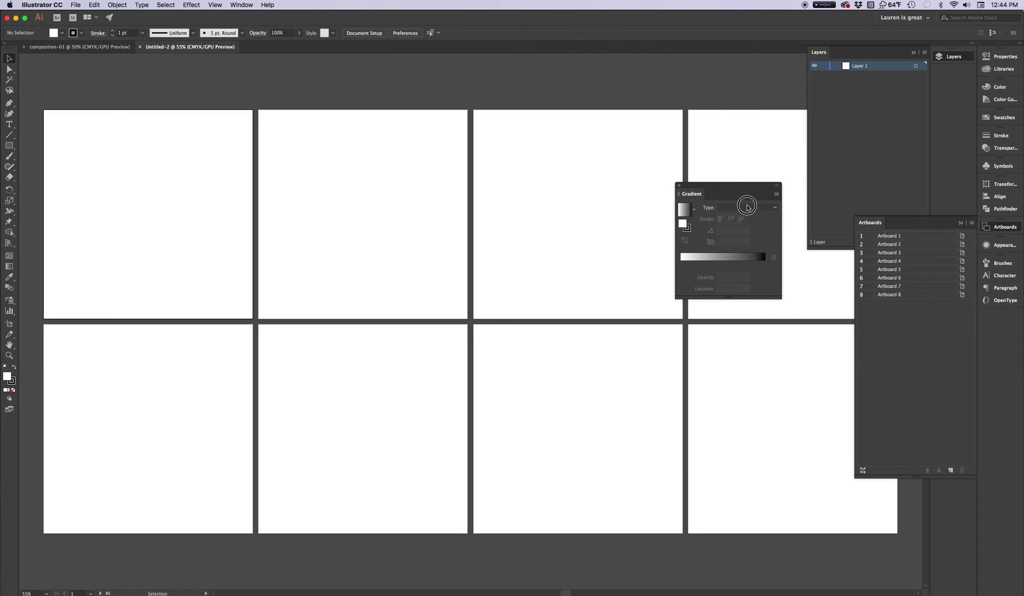
{"action": "left_click_drag", "start_coordinate": [873, 226], "coordinate": [760, 207]}
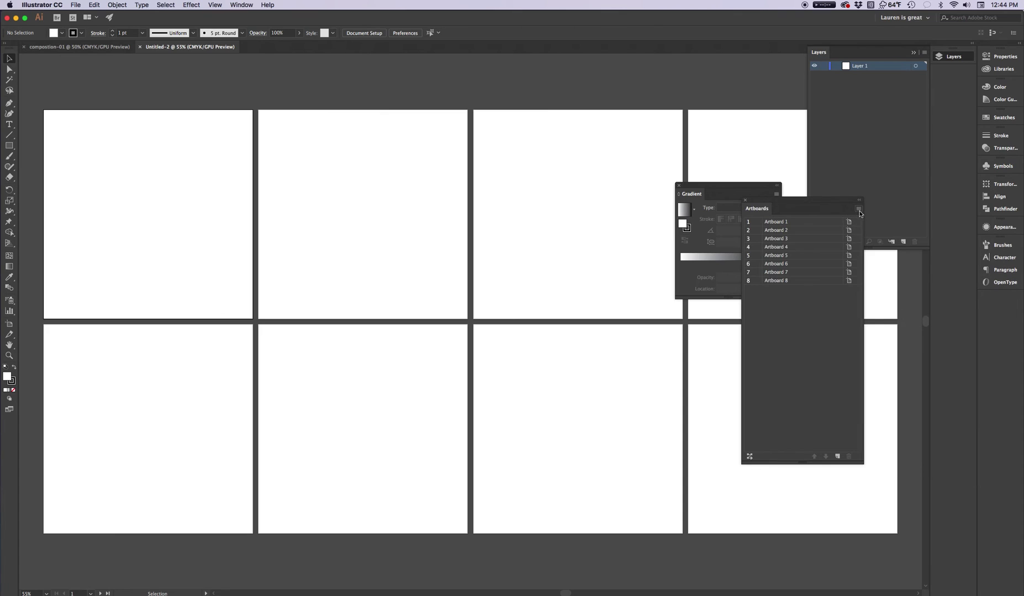
{"action": "left_click", "coordinate": [859, 210]}
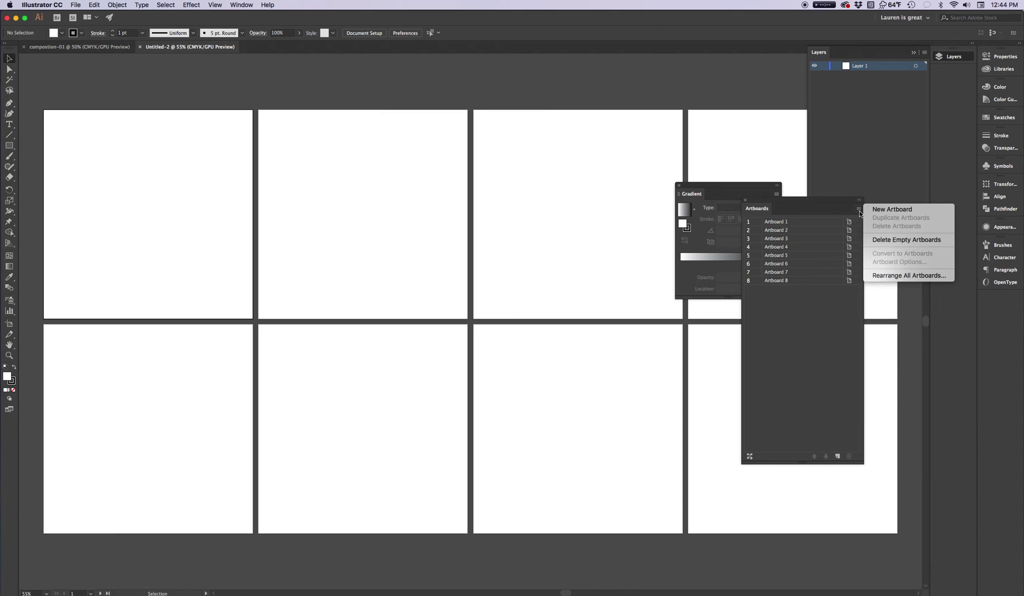
{"action": "left_click", "coordinate": [896, 278]}
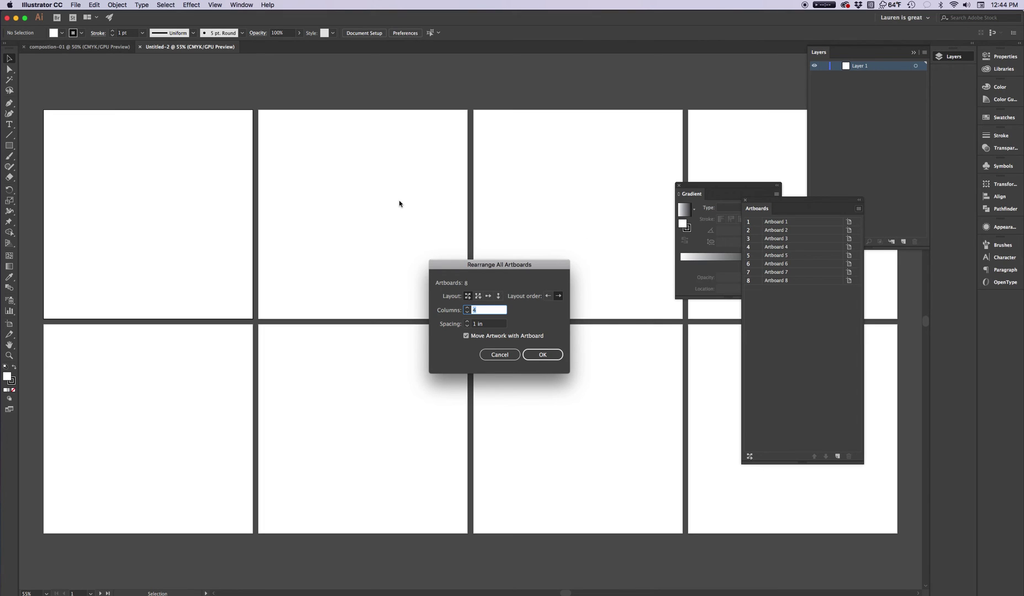
Raise the artboard spacing to 4 in with 4 columns and apply the rearrangement.
{"action": "left_click", "coordinate": [468, 323]}
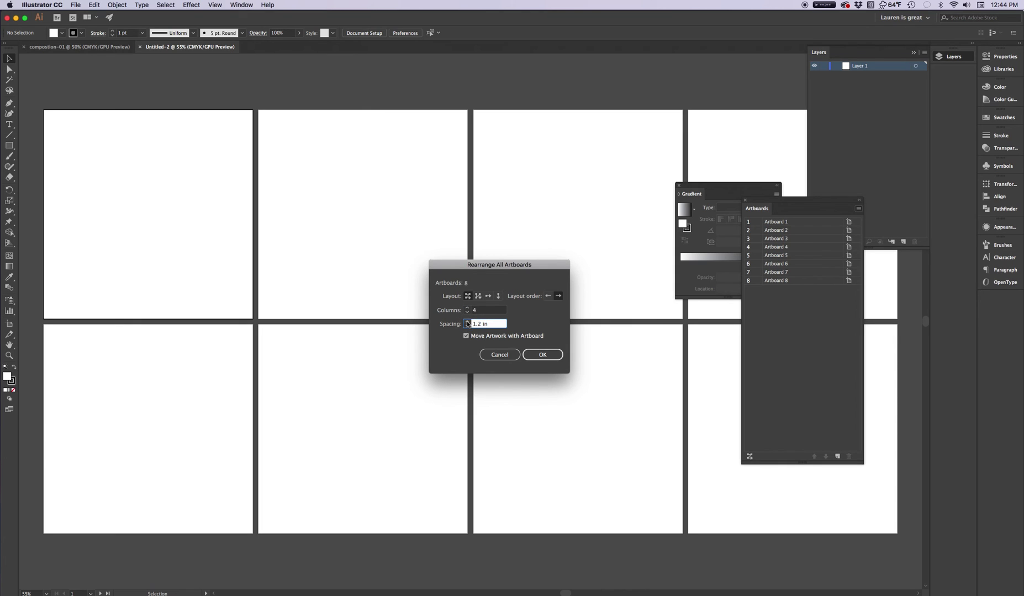
{"action": "left_click", "coordinate": [468, 323]}
{"action": "left_click", "coordinate": [467, 323]}
{"action": "left_click", "coordinate": [467, 322]}
{"action": "left_click", "coordinate": [467, 322]}
{"action": "left_click", "coordinate": [467, 322]}
{"action": "left_click", "coordinate": [467, 322]}
{"action": "left_click", "coordinate": [468, 322]}
{"action": "left_click", "coordinate": [467, 322]}
{"action": "left_click", "coordinate": [467, 323]}
{"action": "left_click", "coordinate": [467, 322]}
{"action": "left_click", "coordinate": [468, 322]}
{"action": "left_click", "coordinate": [467, 322]}
{"action": "left_click", "coordinate": [467, 322]}
{"action": "left_click", "coordinate": [467, 322]}
{"action": "left_click", "coordinate": [467, 323]}
{"action": "left_click", "coordinate": [467, 323]}
{"action": "left_click", "coordinate": [467, 322]}
{"action": "left_click", "coordinate": [467, 323]}
{"action": "left_click", "coordinate": [467, 323]}
{"action": "left_click", "coordinate": [468, 323]}
{"action": "left_click", "coordinate": [467, 323]}
{"action": "left_click", "coordinate": [467, 323]}
{"action": "left_click", "coordinate": [467, 322]}
{"action": "left_click", "coordinate": [467, 323]}
{"action": "left_click", "coordinate": [467, 323]}
{"action": "left_click", "coordinate": [541, 356]}
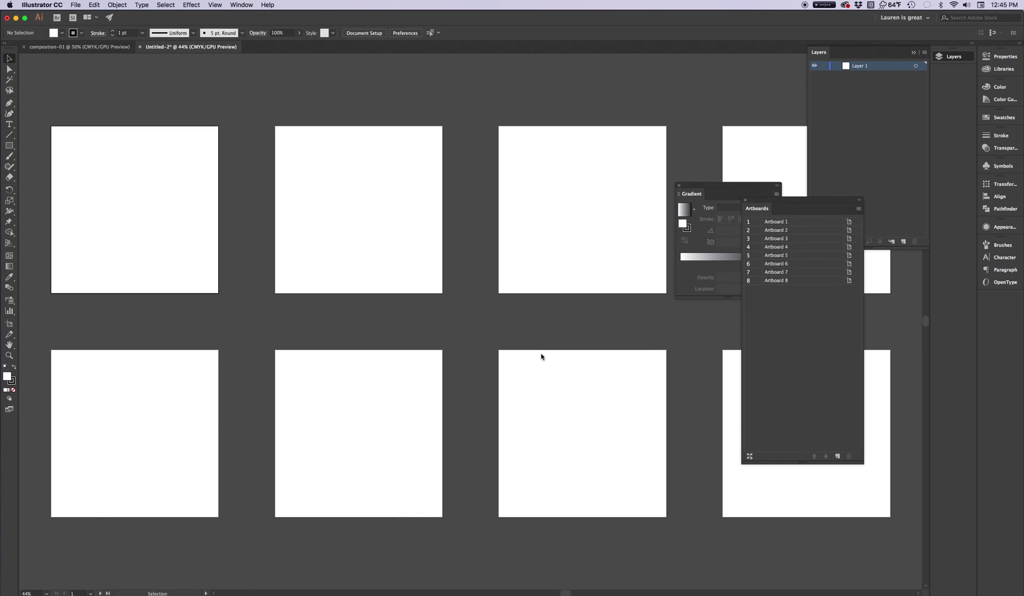